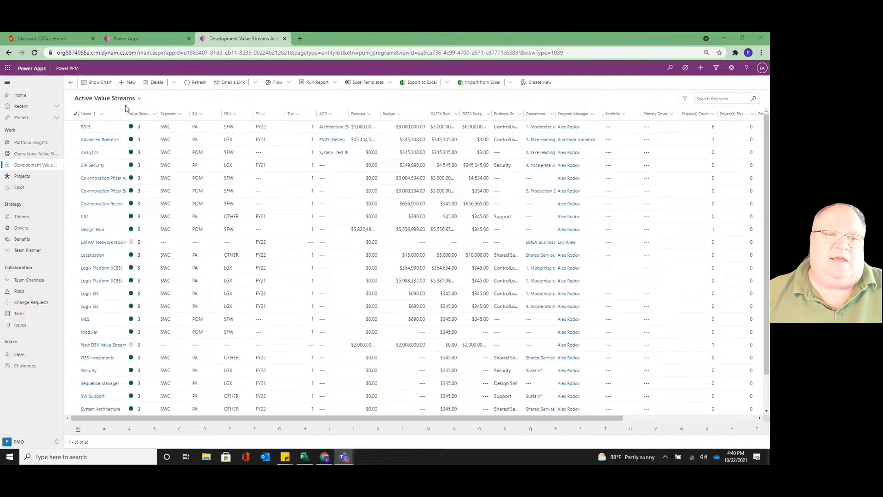
Check the available value stream views, filter the list to names starting with L, and restore all records
{"action": "left_click", "coordinate": [139, 99]}
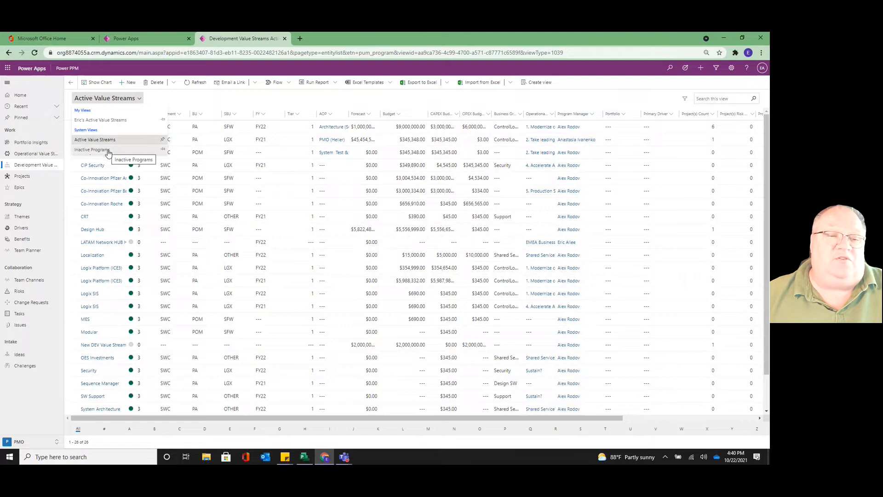
{"action": "left_click", "coordinate": [162, 102]}
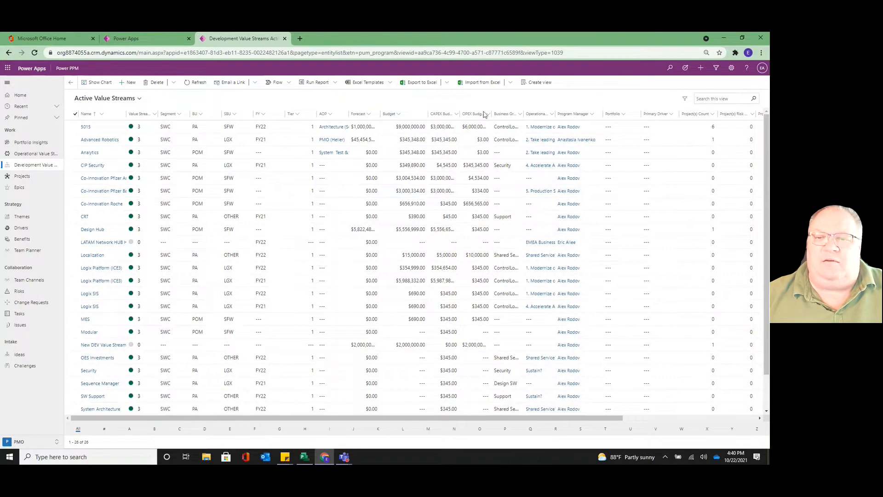
{"action": "left_click", "coordinate": [403, 431]}
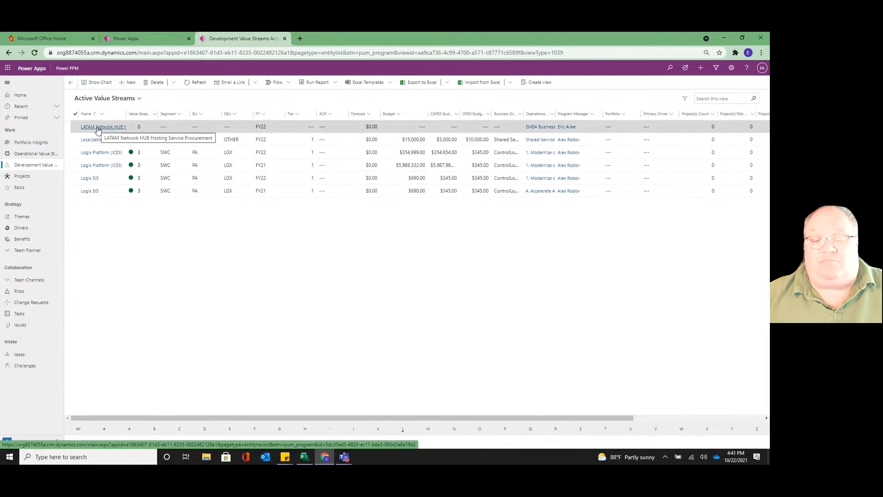
{"action": "left_click", "coordinate": [79, 432]}
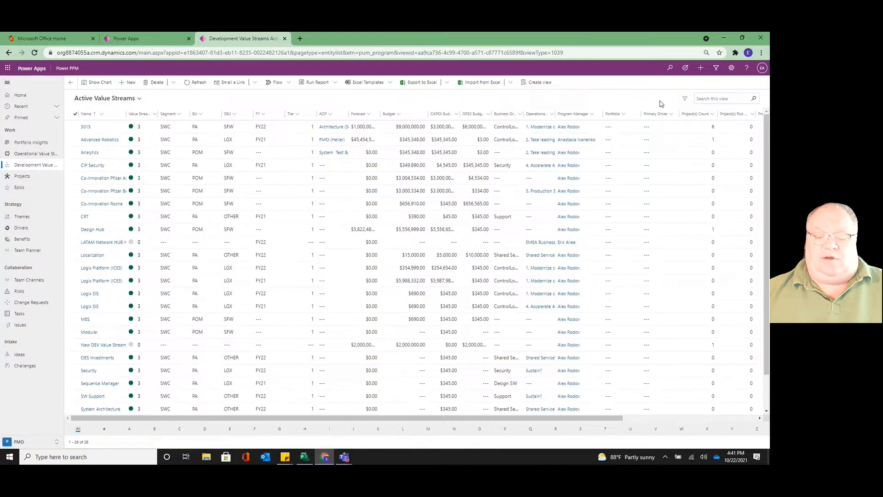
Search the Active Value Streams view for "Latam" and clear the search
{"action": "type", "text": "Latam"}
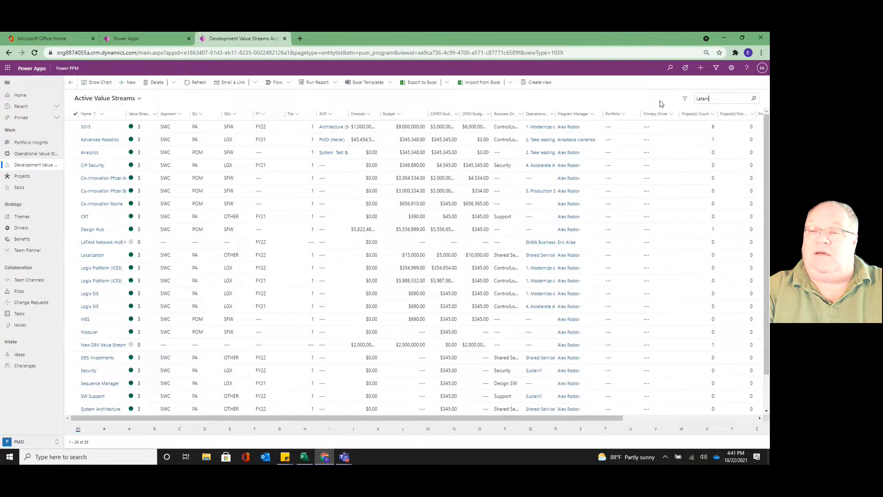
{"action": "key", "text": "Return"}
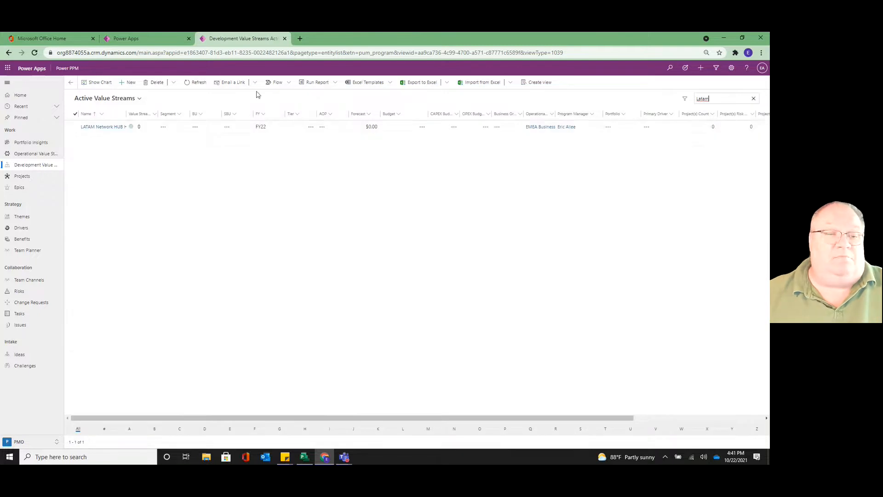
{"action": "left_click", "coordinate": [754, 100]}
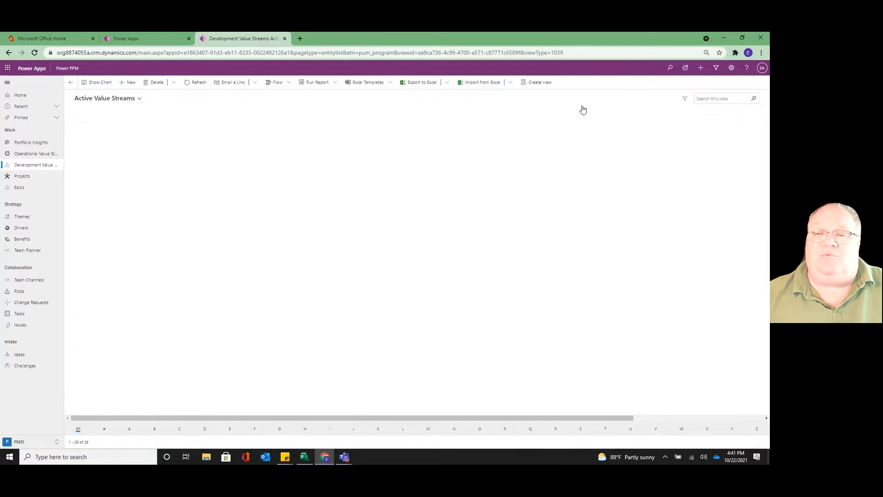
Start a new view for Development Value Streams and check the selectable record types and existing saved views
{"action": "left_click", "coordinate": [535, 86]}
{"action": "left_click", "coordinate": [536, 86]}
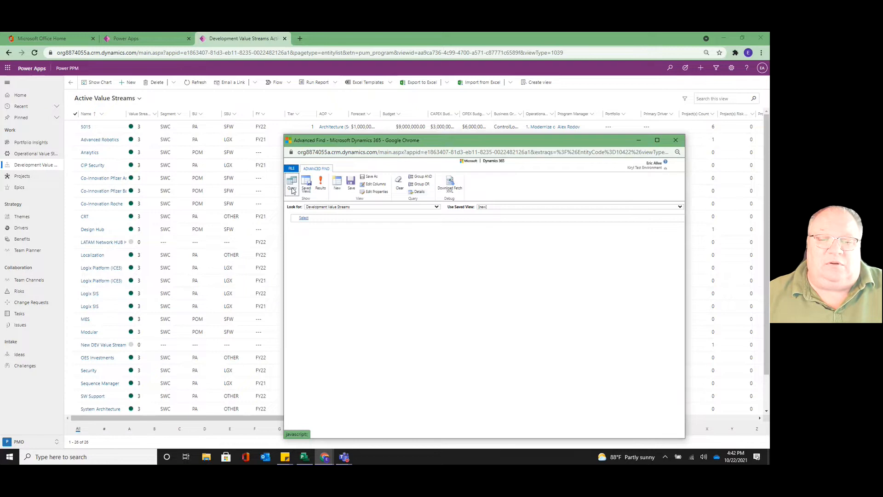
{"action": "left_click", "coordinate": [437, 207]}
{"action": "left_click_drag", "start_coordinate": [436, 279], "coordinate": [437, 276]}
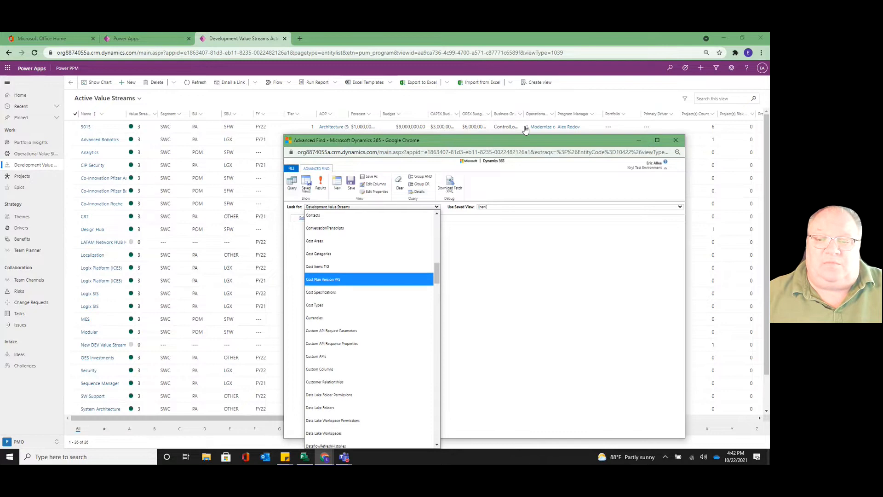
{"action": "left_click", "coordinate": [528, 146]}
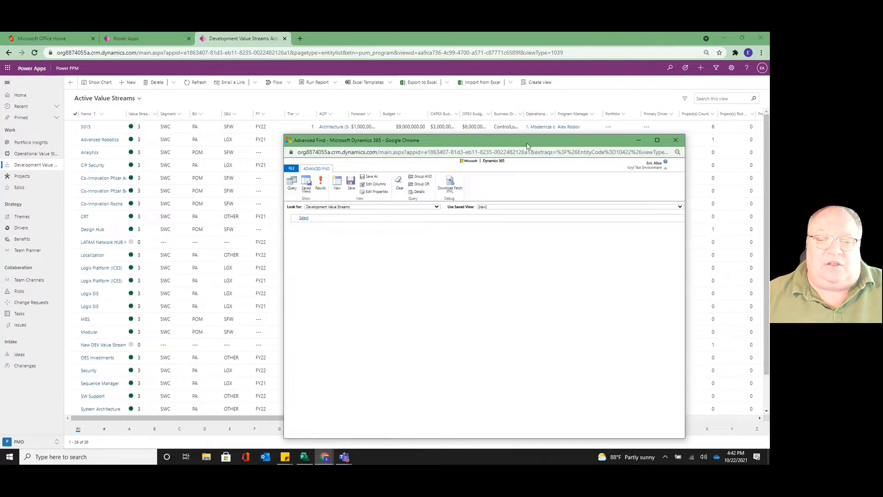
{"action": "left_click", "coordinate": [307, 186]}
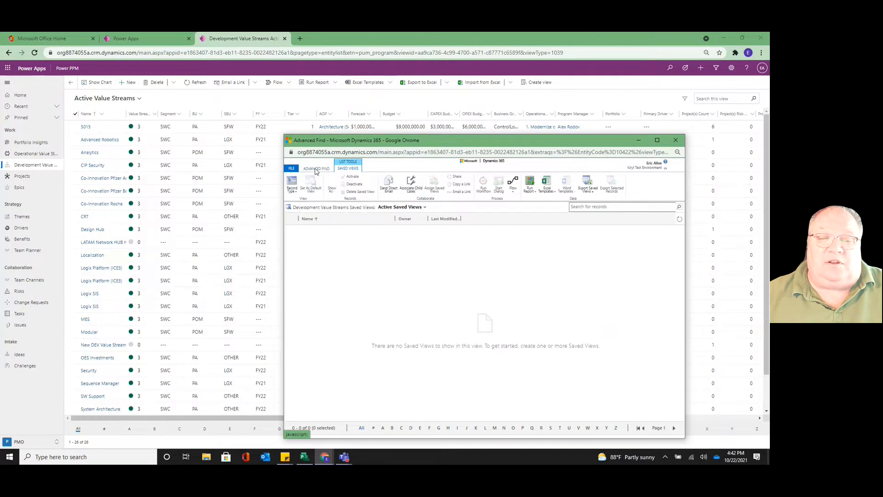
{"action": "left_click", "coordinate": [316, 169]}
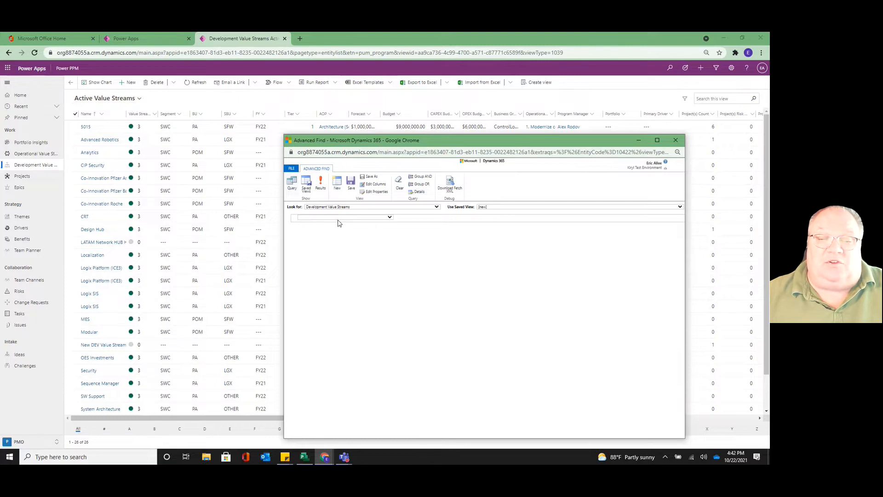
Add a filter condition on the Program Manager field to the Development Value Streams query
{"action": "left_click", "coordinate": [303, 219]}
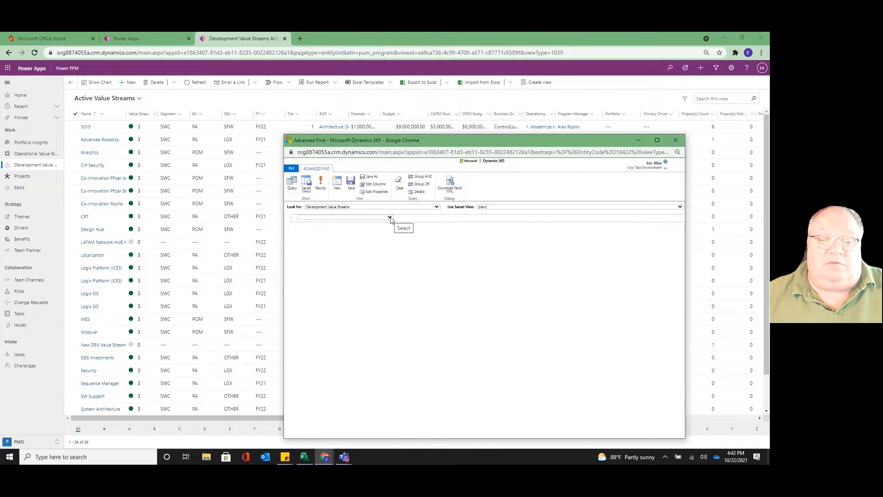
{"action": "left_click", "coordinate": [340, 189]}
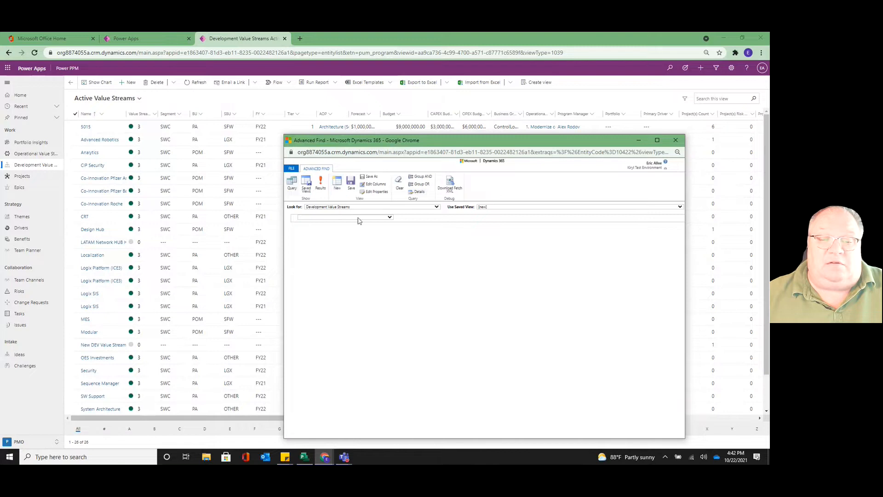
{"action": "left_click", "coordinate": [389, 218]}
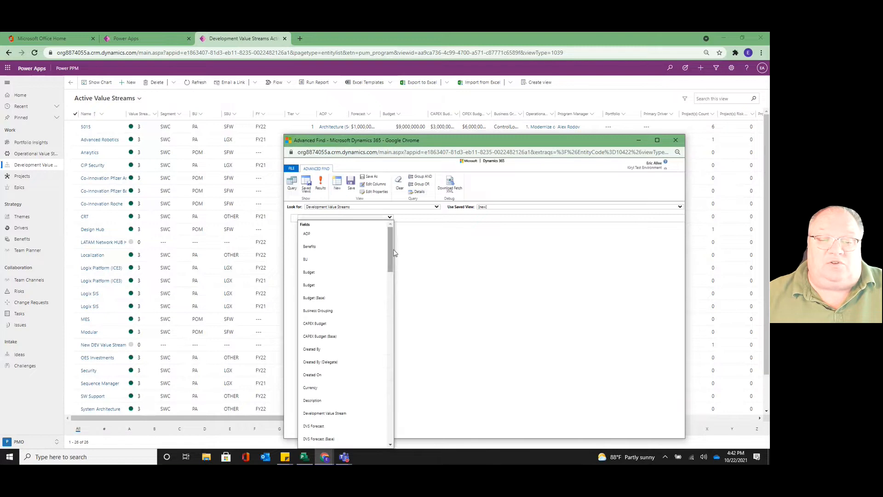
{"action": "left_click_drag", "start_coordinate": [390, 248], "coordinate": [392, 337]}
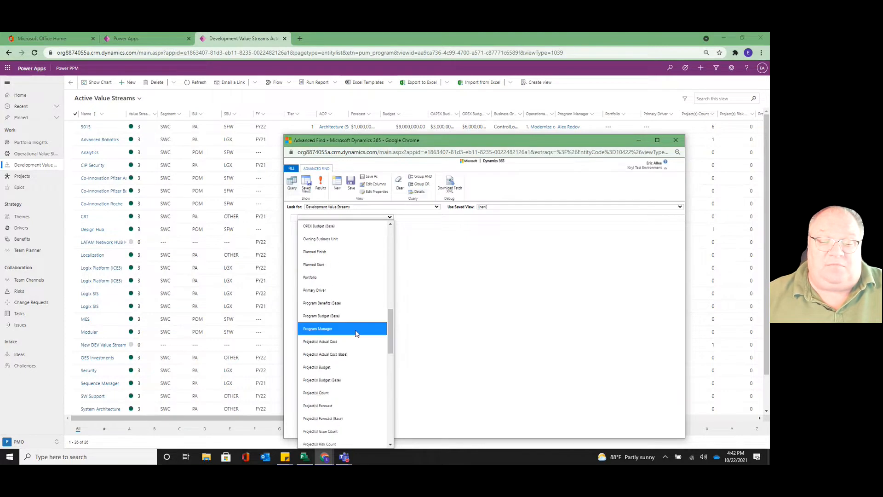
{"action": "left_click", "coordinate": [331, 330]}
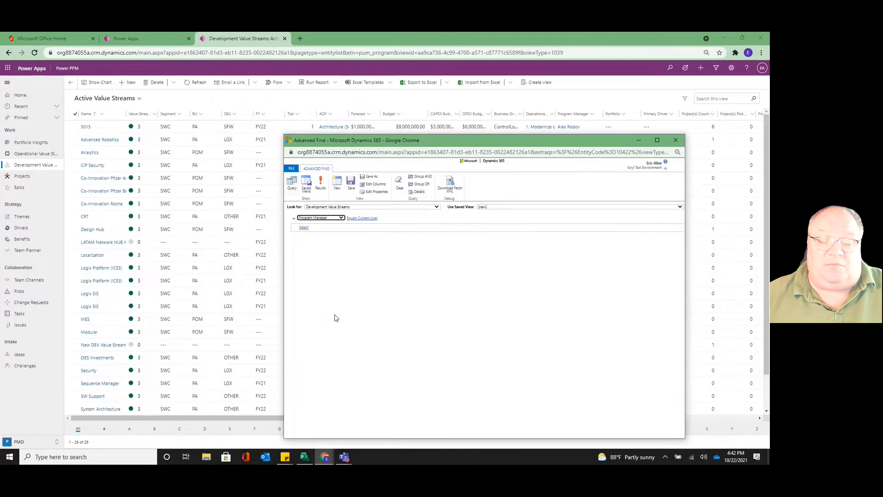
Review the operators for the Program Manager condition and set it to Equals
{"action": "mouse_move", "coordinate": [370, 221]}
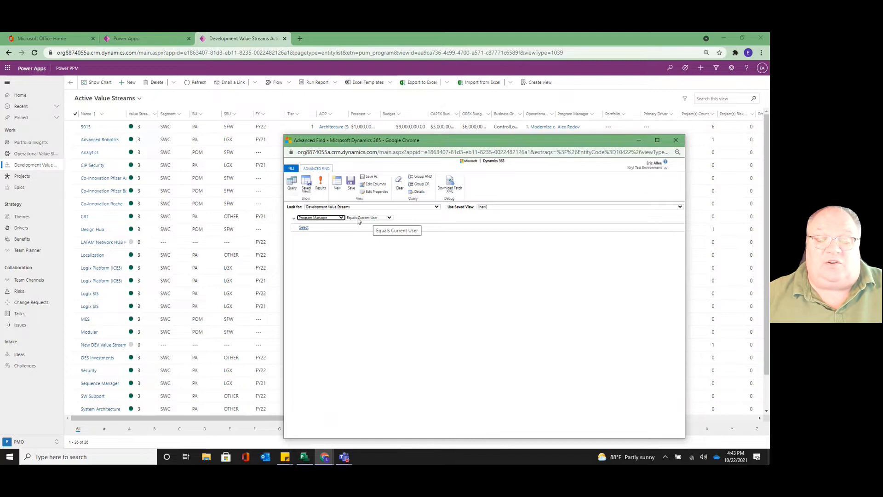
{"action": "left_click", "coordinate": [389, 219]}
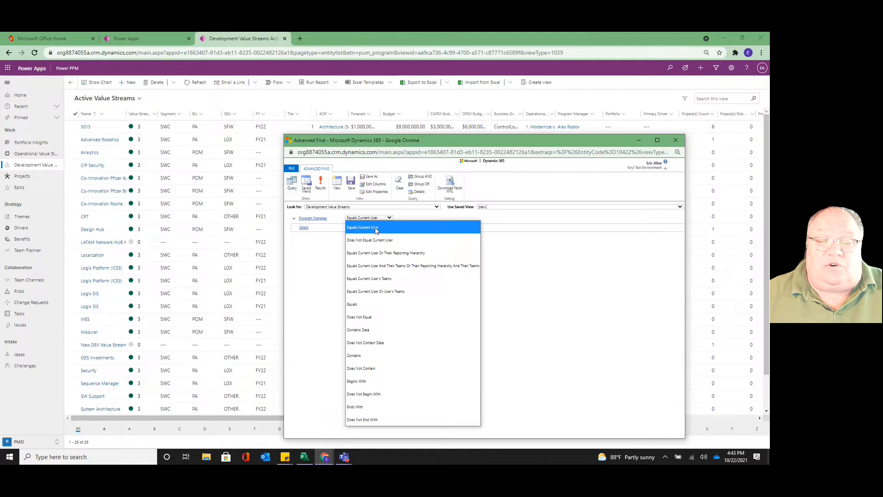
{"action": "left_click", "coordinate": [375, 230]}
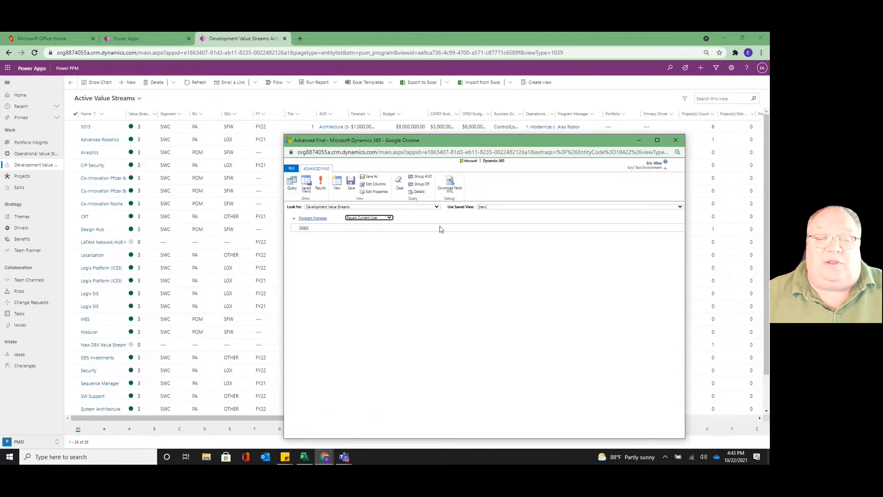
{"action": "left_click", "coordinate": [389, 218]}
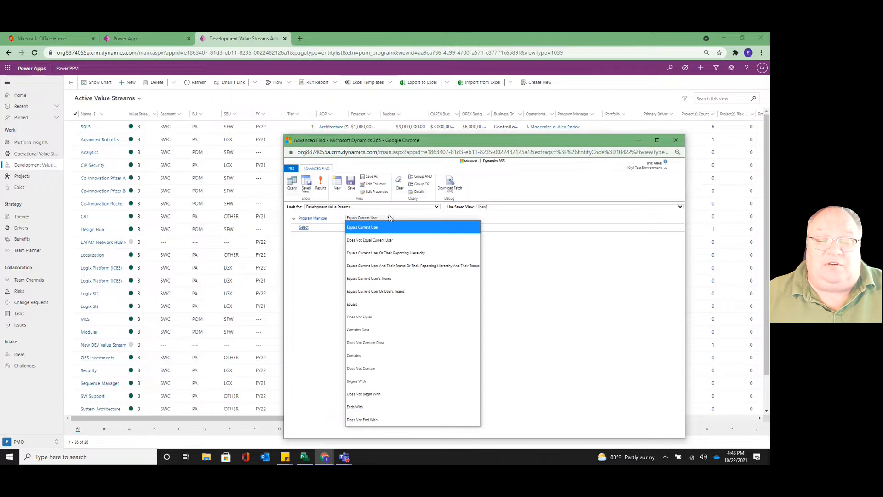
{"action": "left_click", "coordinate": [368, 304]}
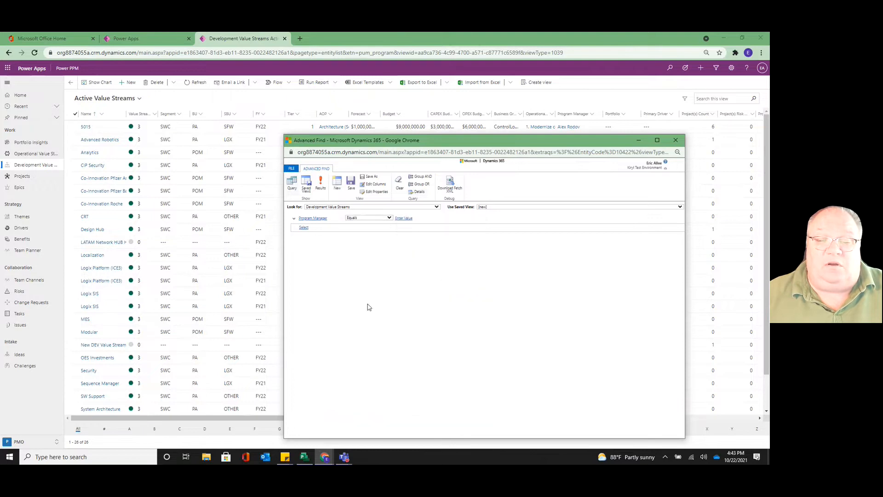
Look up the program manager's user record by full name and add it as the condition's value
{"action": "left_click", "coordinate": [408, 219]}
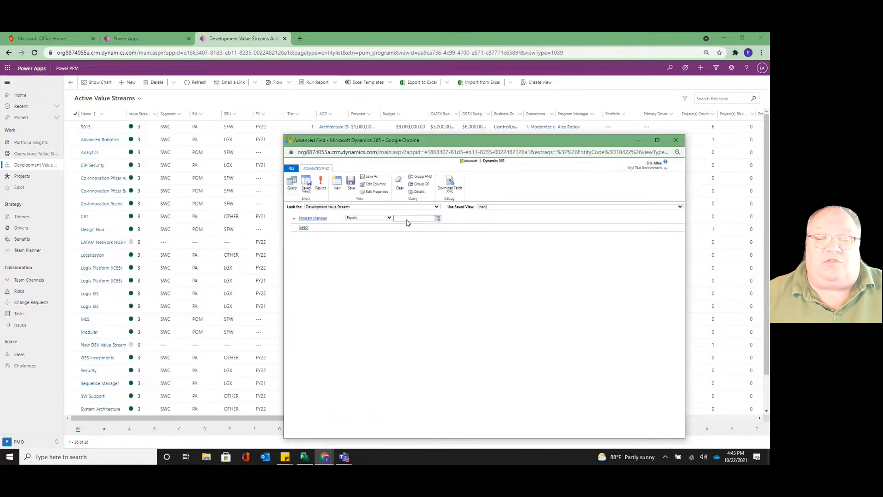
{"action": "left_click", "coordinate": [437, 220]}
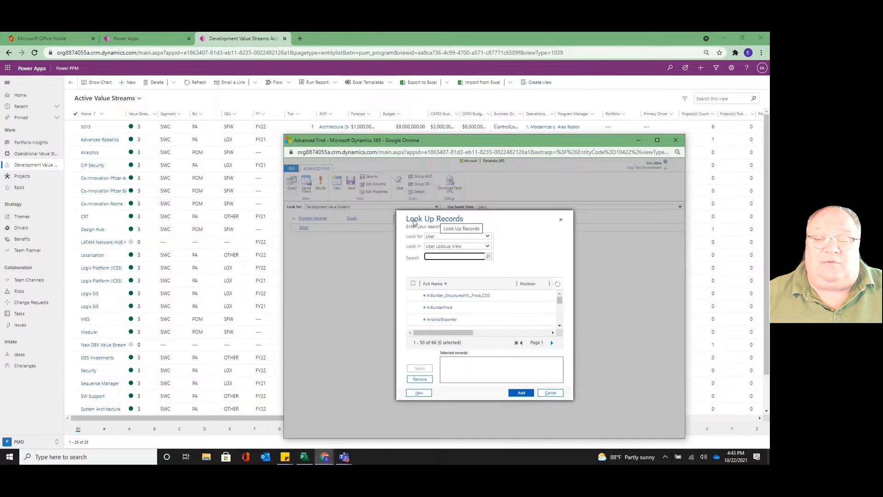
{"action": "left_click", "coordinate": [427, 256]}
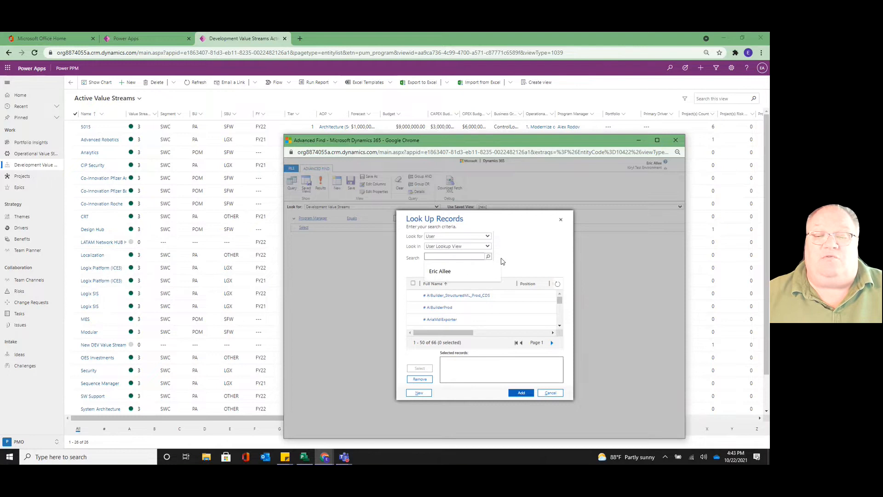
{"action": "left_click", "coordinate": [453, 272]}
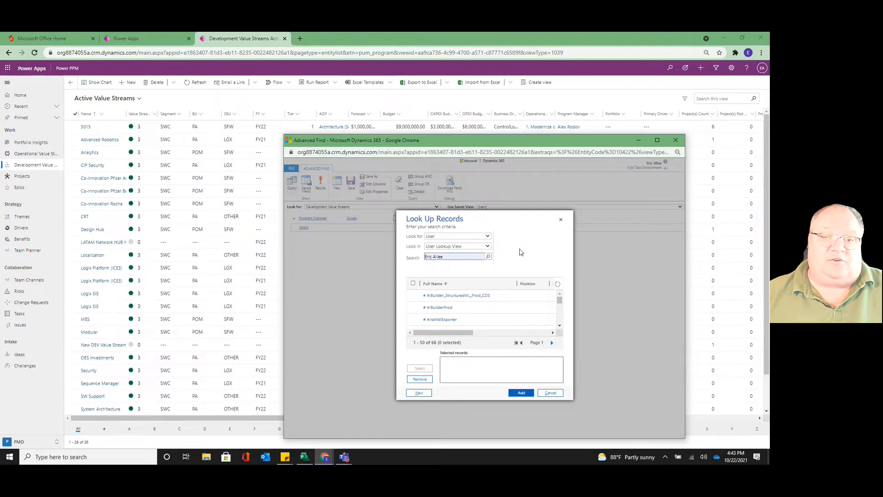
{"action": "left_click", "coordinate": [488, 257]}
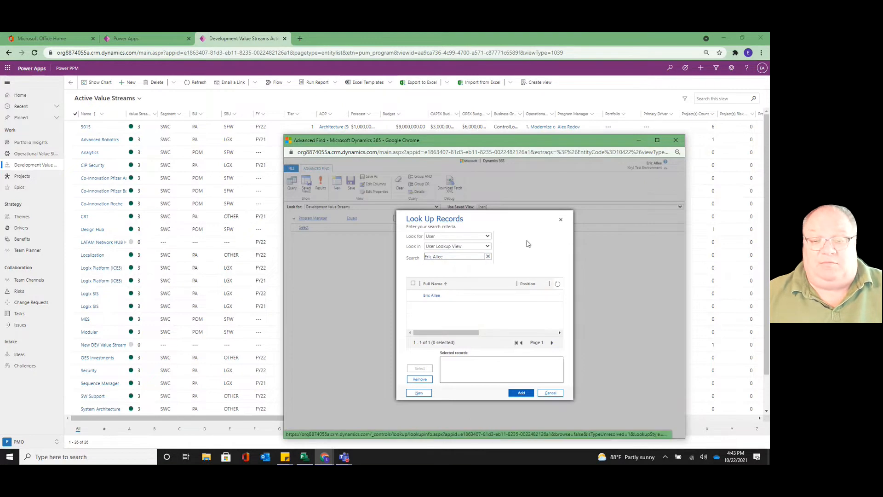
{"action": "left_click", "coordinate": [413, 296]}
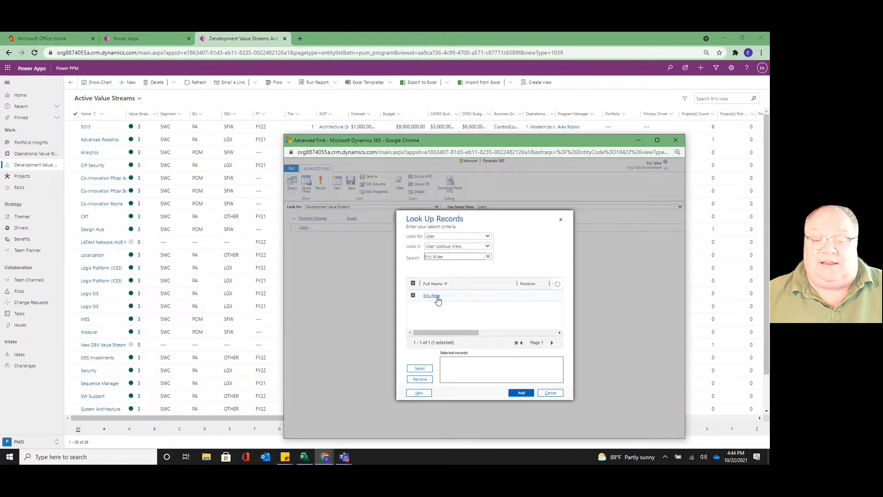
{"action": "left_click", "coordinate": [420, 369]}
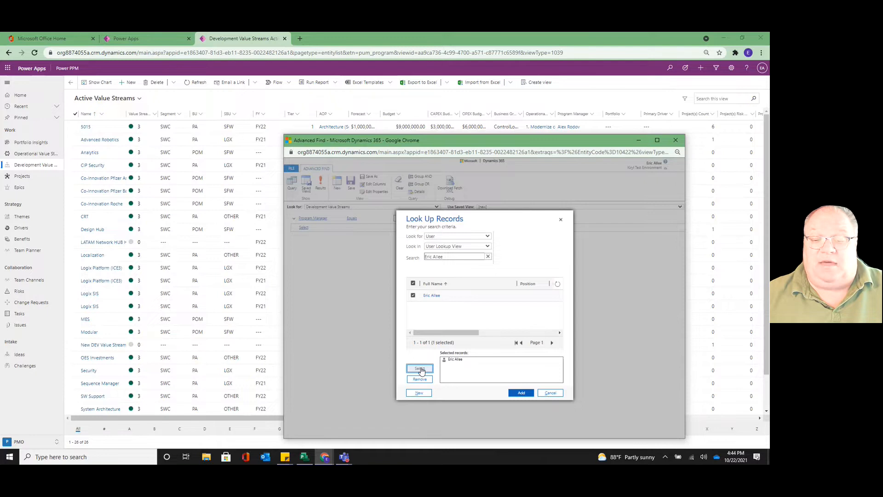
{"action": "left_click", "coordinate": [521, 394]}
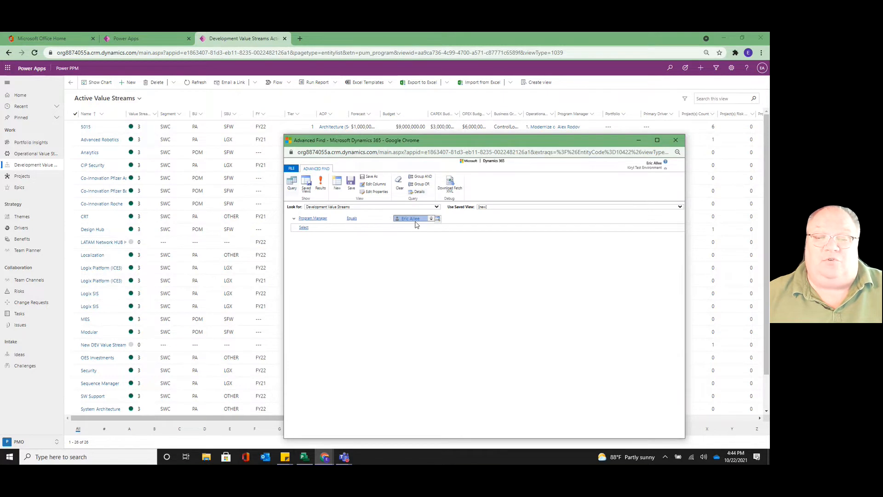
{"action": "left_click", "coordinate": [388, 276]}
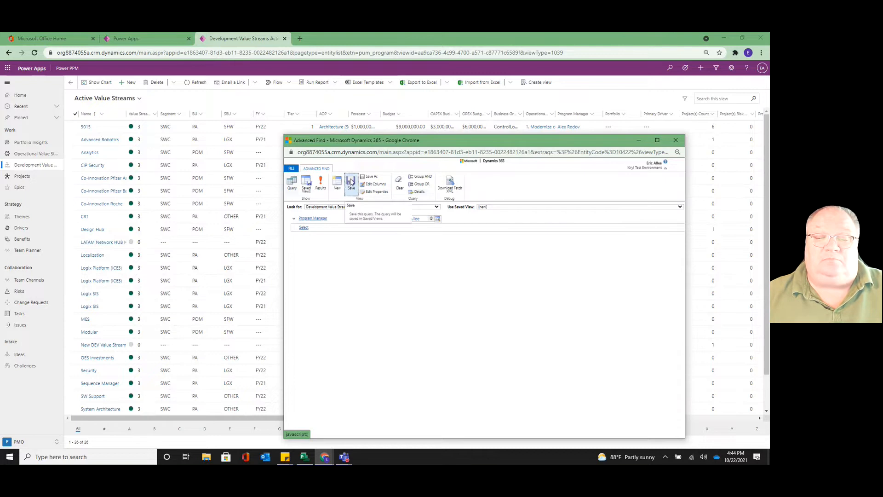
Save the query as a new view named with the program manager's possessive first name followed by "Value Stream", leaving the description empty
{"action": "left_click", "coordinate": [351, 182]}
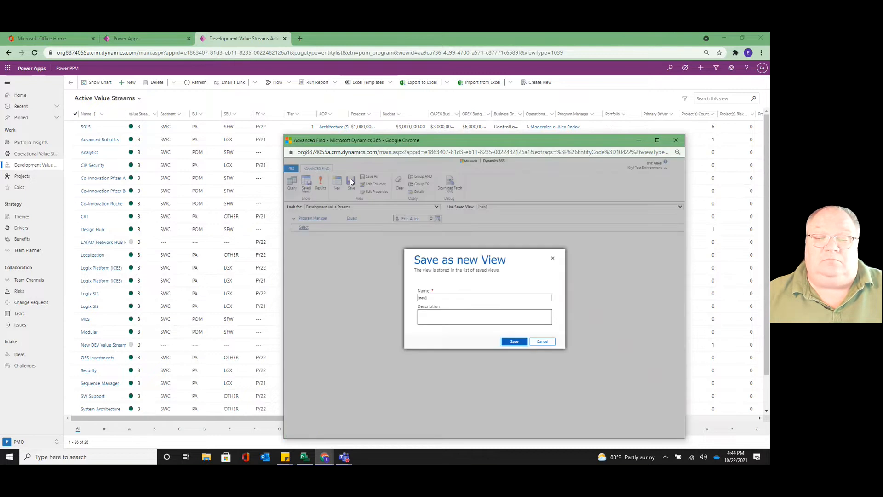
{"action": "left_click", "coordinate": [438, 298]}
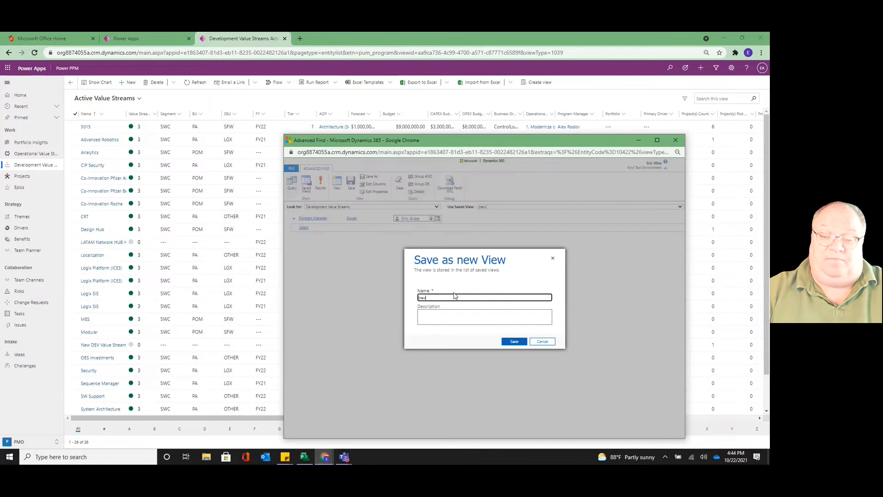
{"action": "type", "text": "Eric"}
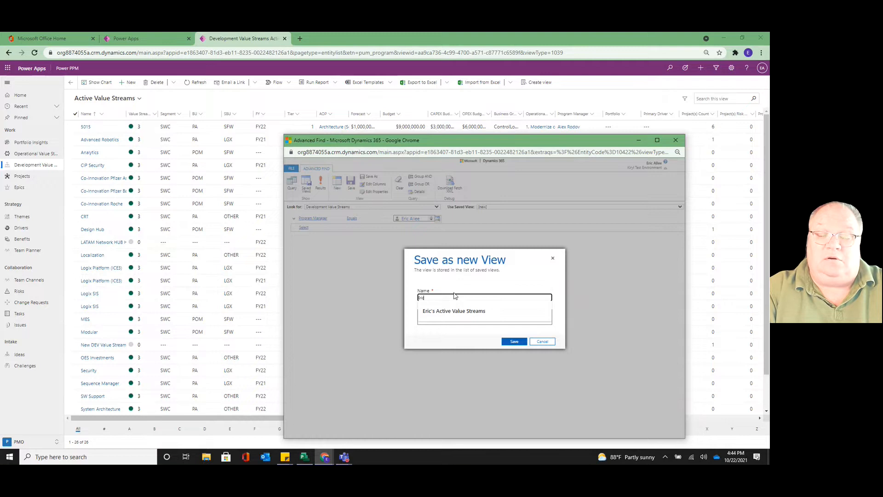
{"action": "type", "text": "'s"}
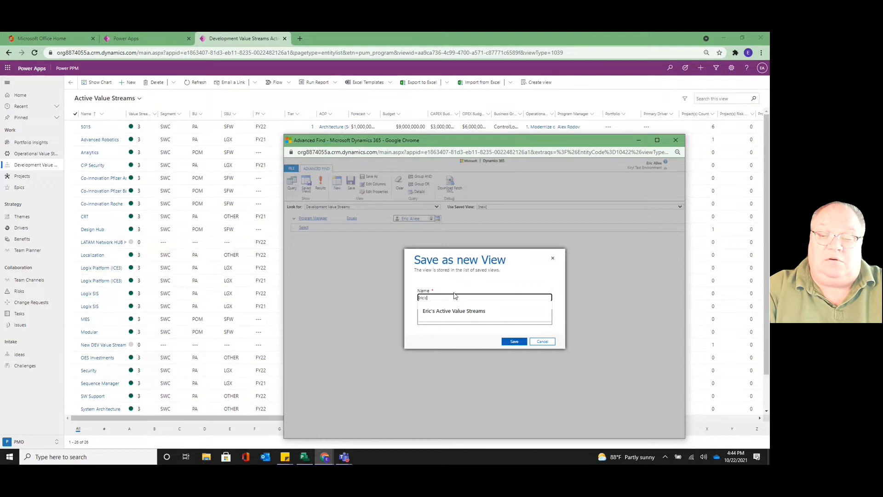
{"action": "type", "text": " Programs"}
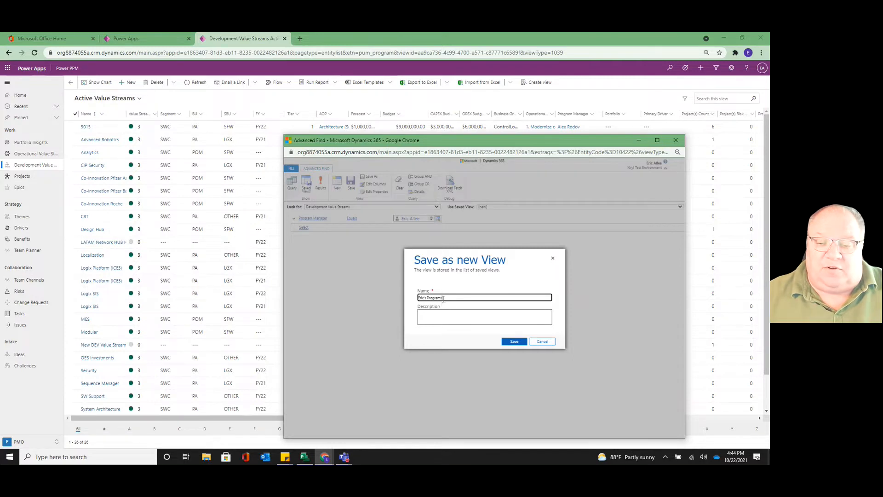
{"action": "left_click_drag", "start_coordinate": [444, 298], "coordinate": [428, 303]}
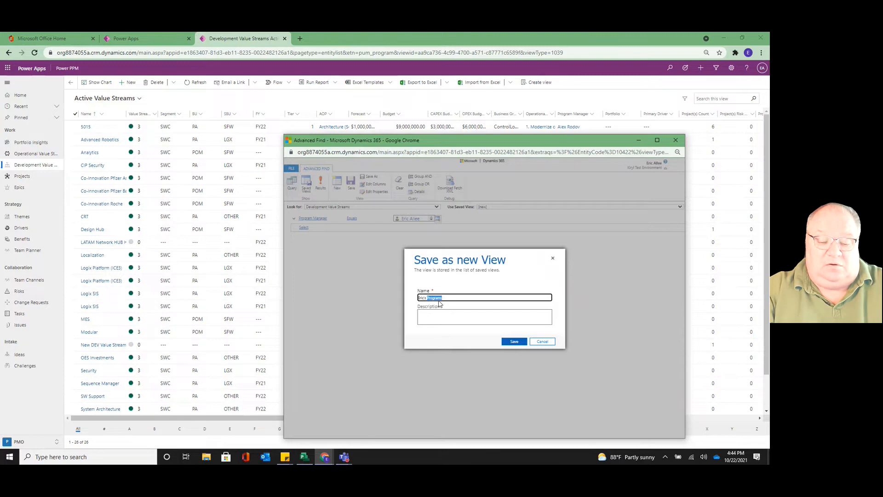
{"action": "type", "text": "Value Stre"}
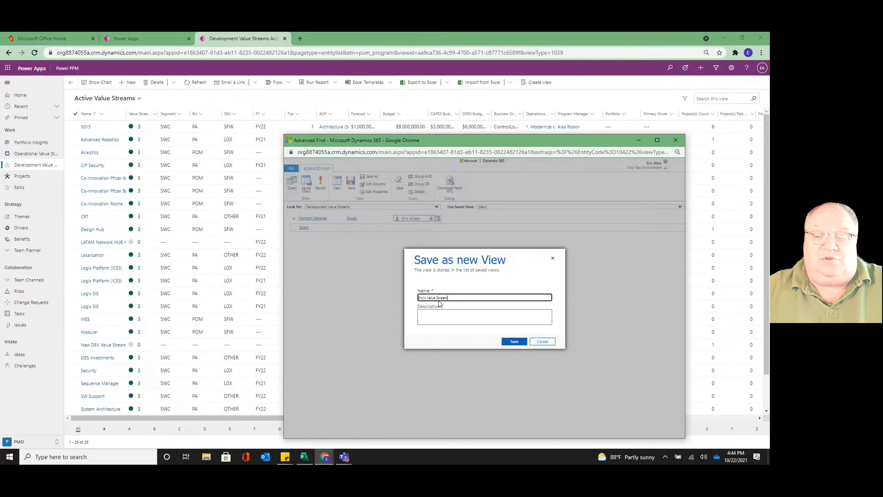
{"action": "left_click", "coordinate": [428, 314]}
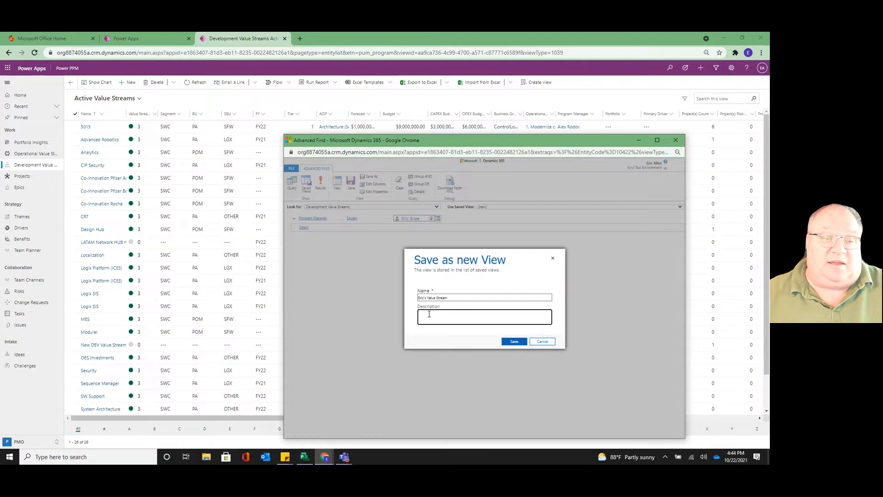
{"action": "left_click", "coordinate": [513, 342]}
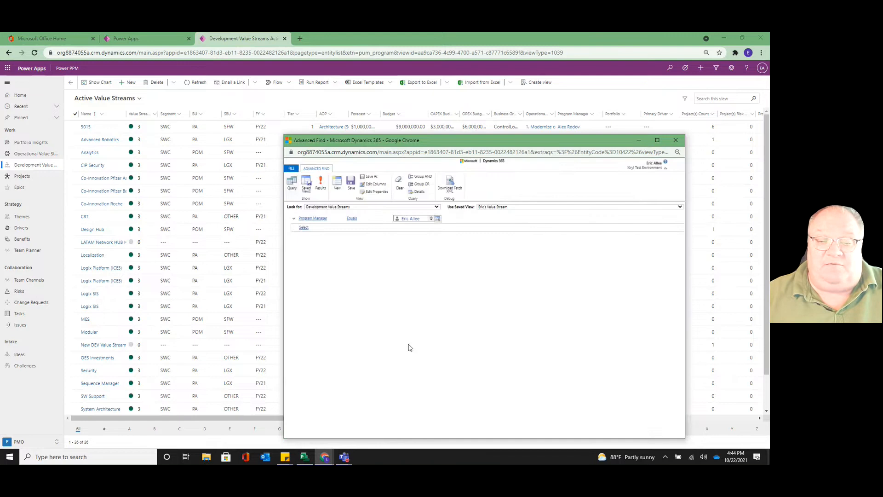
Close the Advanced Find window and open the new personal view in the Development Value Streams list
{"action": "left_click", "coordinate": [678, 142]}
{"action": "left_click", "coordinate": [139, 99]}
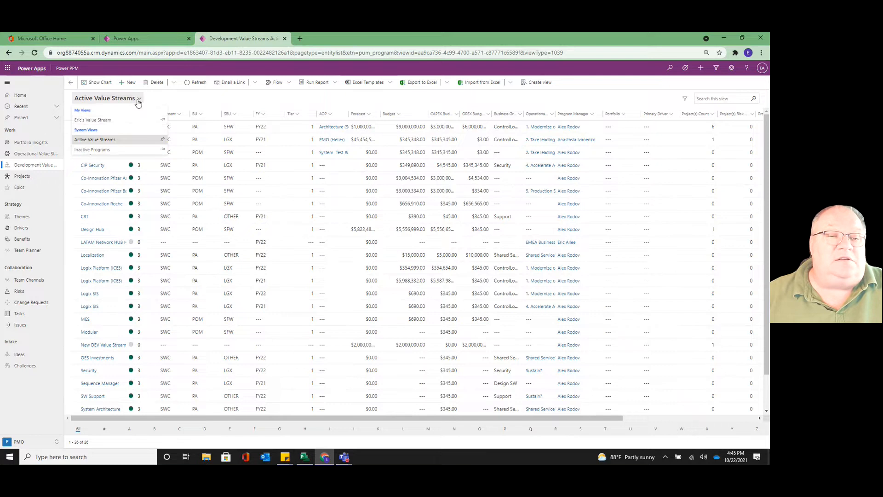
{"action": "left_click", "coordinate": [105, 120]}
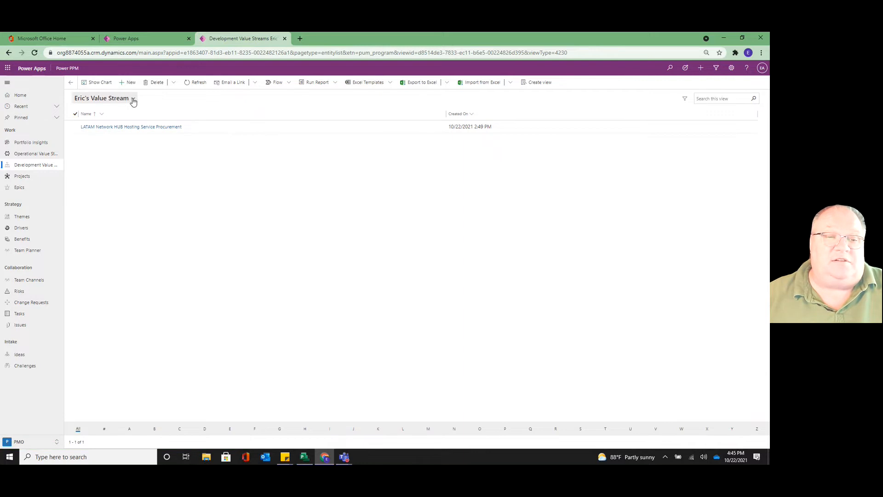
Pin the personal Value Stream view as the default for Development Value Streams and check the pin in the view list
{"action": "left_click", "coordinate": [134, 101]}
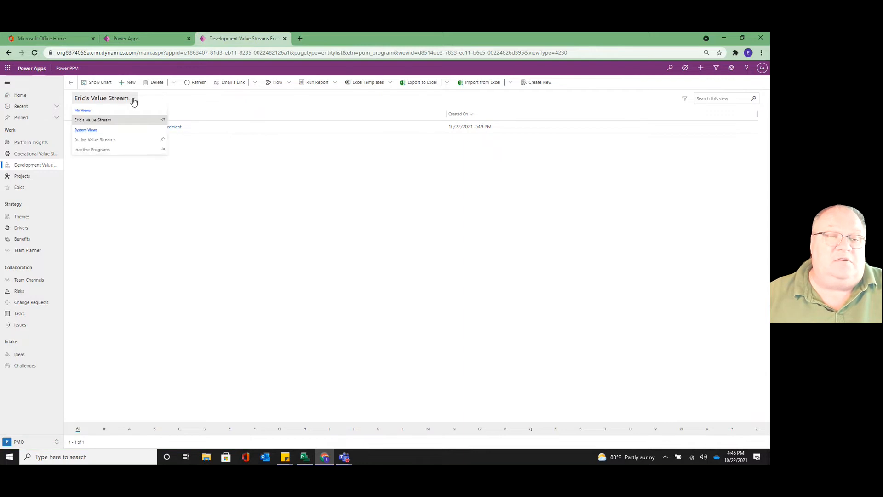
{"action": "left_click", "coordinate": [164, 121]}
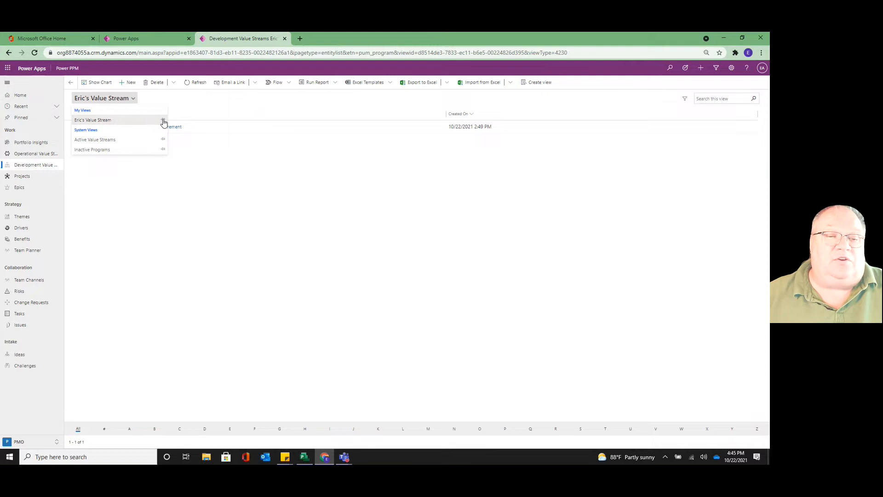
{"action": "left_click", "coordinate": [133, 101]}
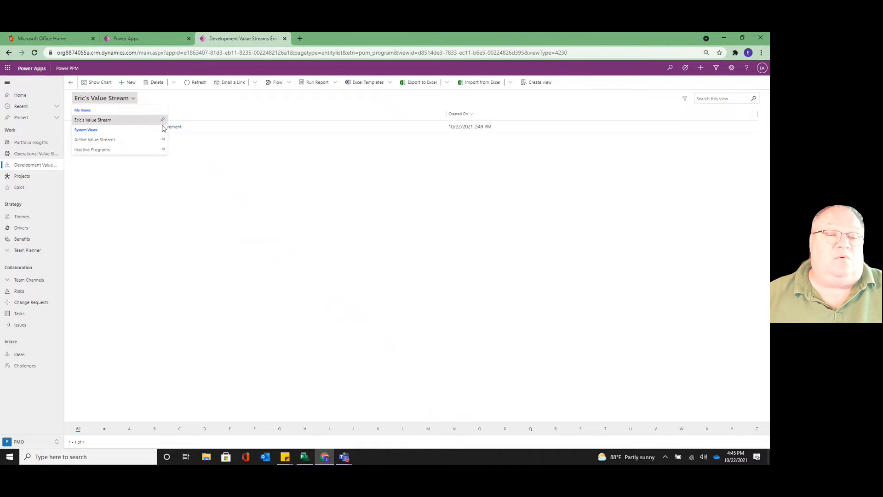
{"action": "left_click", "coordinate": [259, 218]}
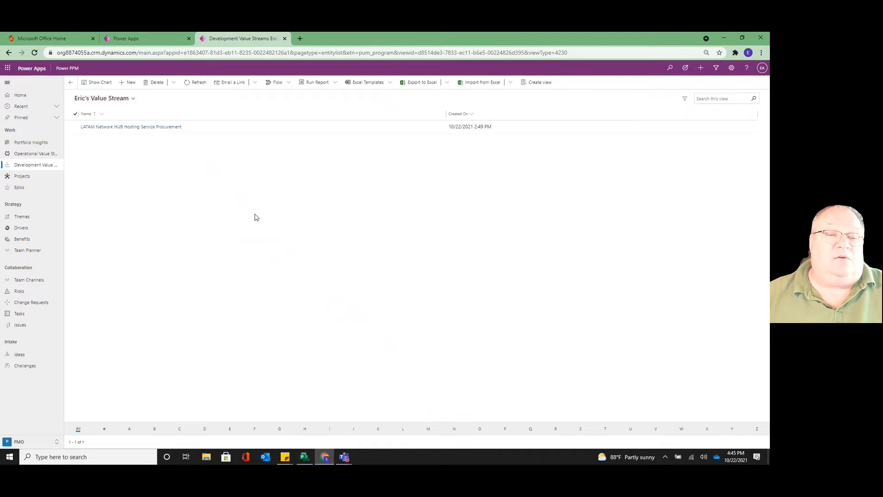
Make Active Value Streams the default view, and return the default to the personal Value Stream view
{"action": "left_click", "coordinate": [133, 100]}
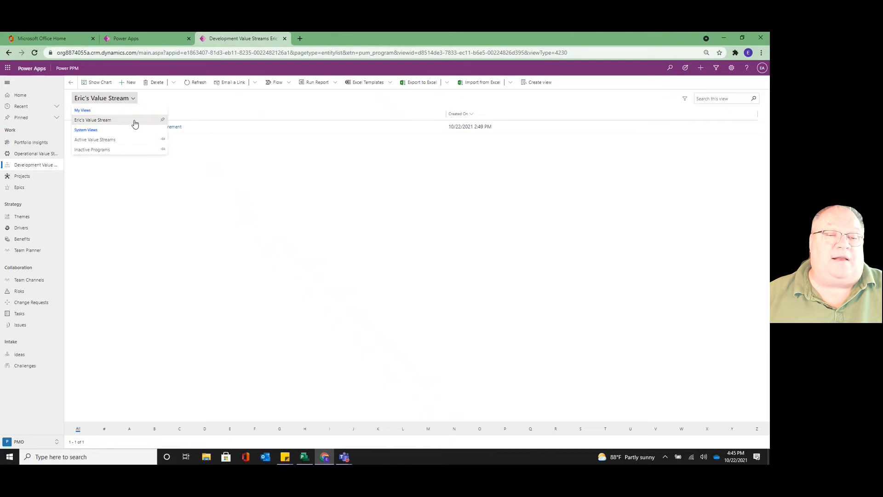
{"action": "left_click", "coordinate": [161, 140]}
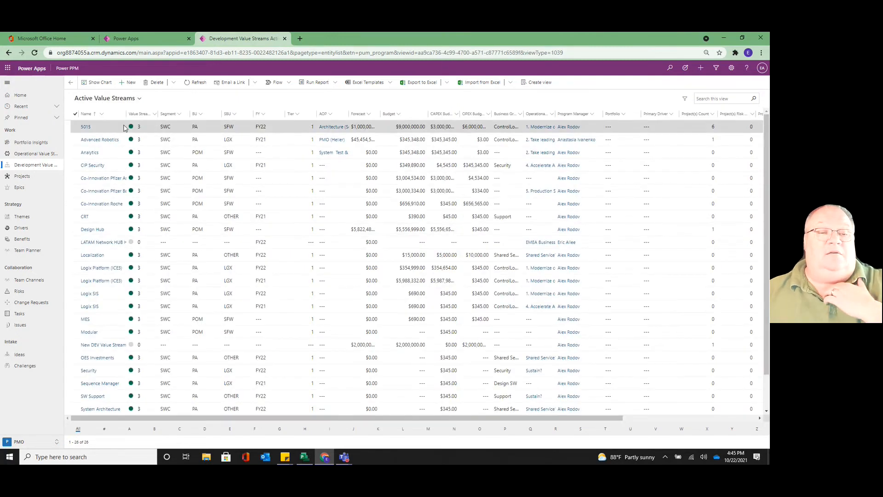
{"action": "left_click", "coordinate": [139, 100]}
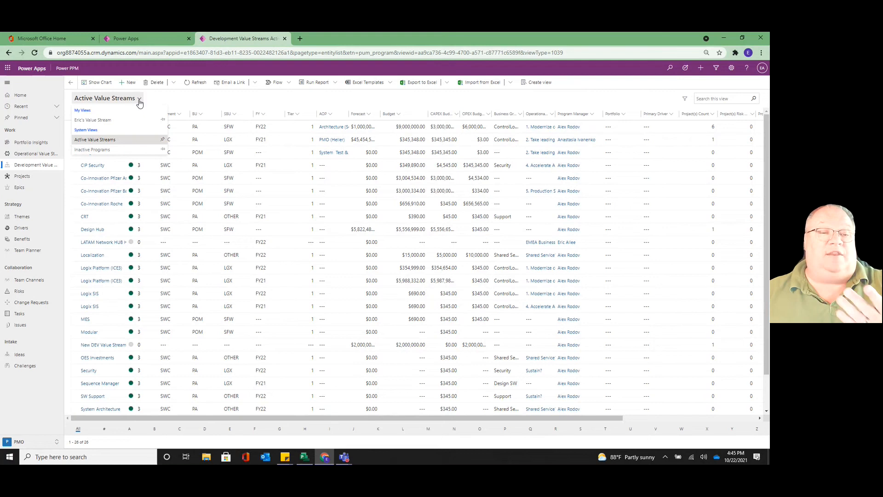
{"action": "left_click", "coordinate": [160, 120]}
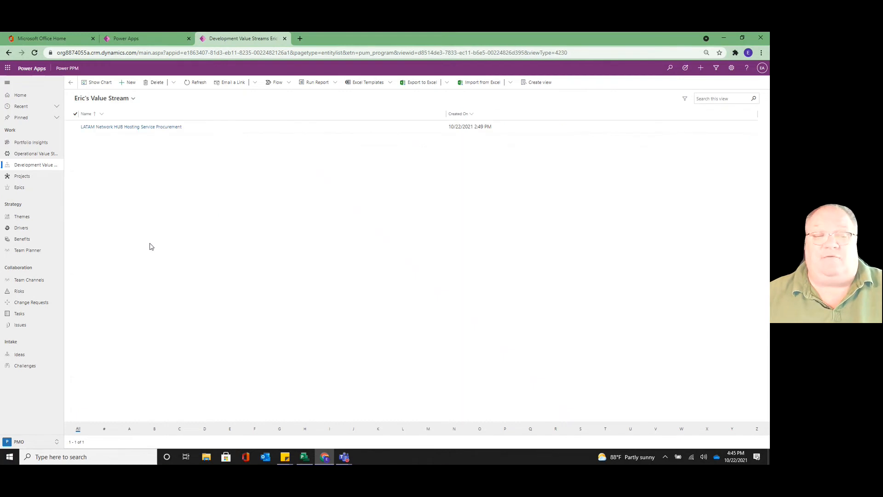
Visit Operational Value Streams and Projects, and return to Development Value Streams to check which view opens by default
{"action": "left_click", "coordinate": [33, 154]}
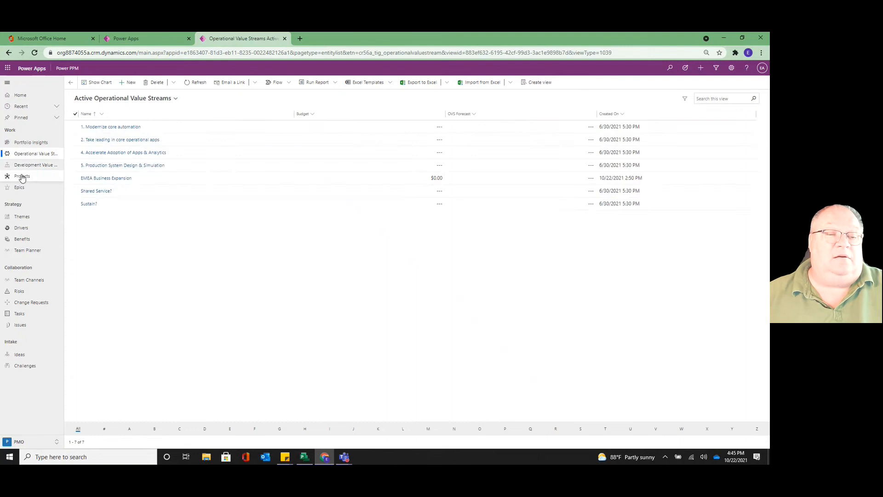
{"action": "left_click", "coordinate": [23, 177]}
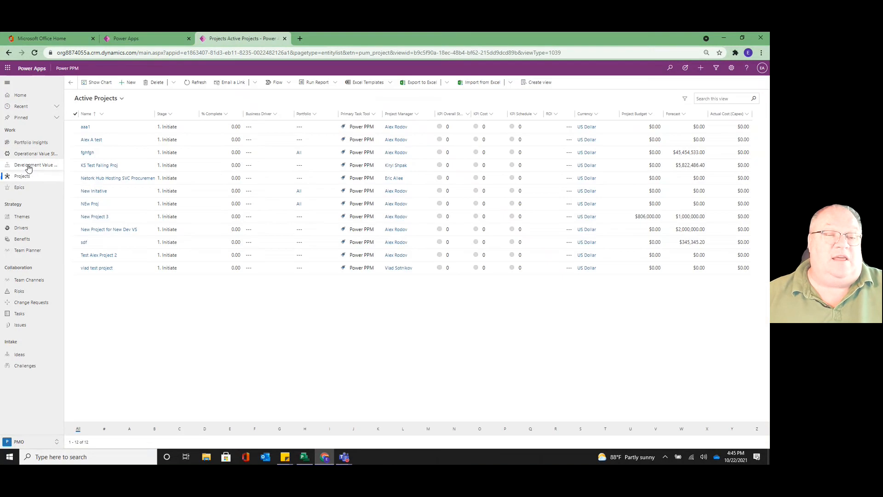
{"action": "left_click", "coordinate": [29, 166]}
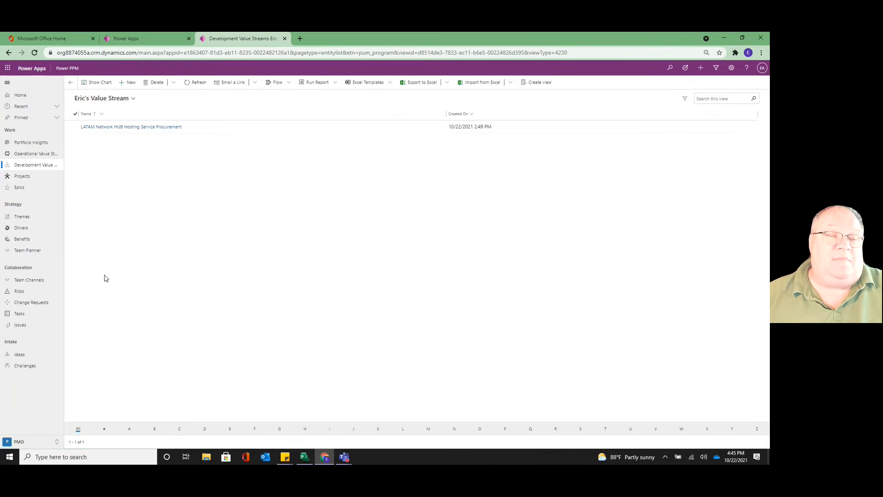
Examine the available views for Projects and for Operational Value Streams
{"action": "left_click", "coordinate": [25, 182]}
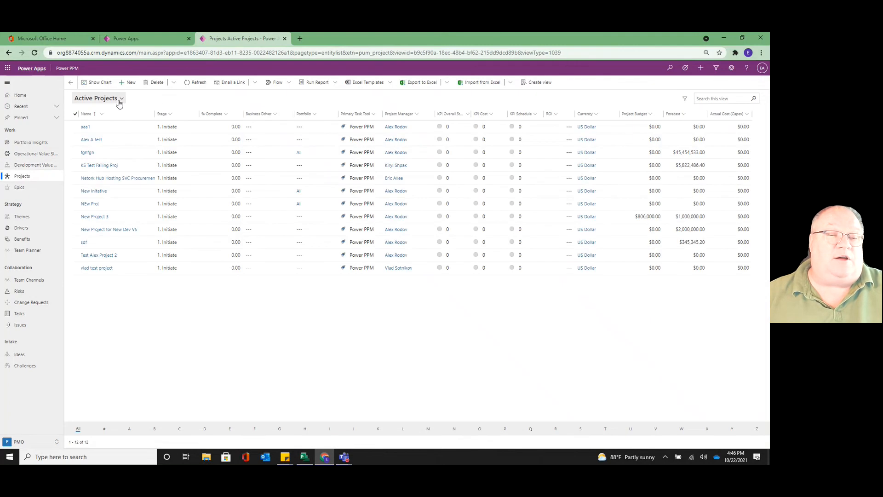
{"action": "left_click", "coordinate": [119, 99]}
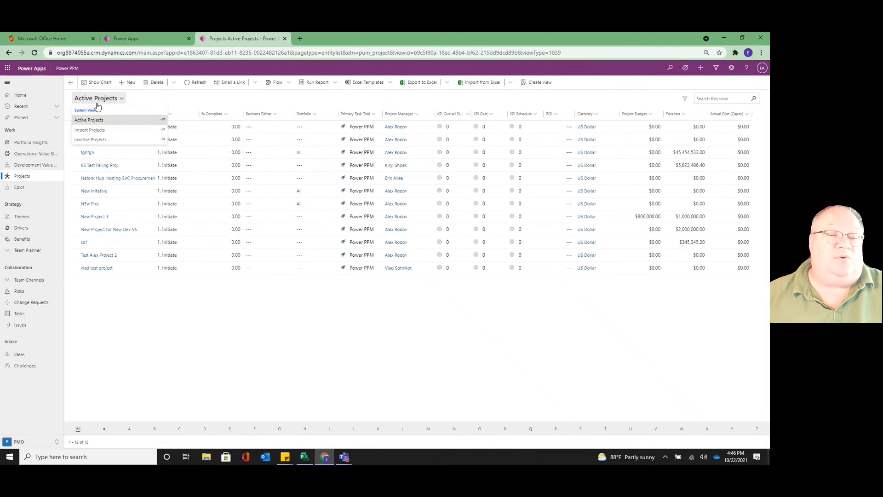
{"action": "left_click", "coordinate": [40, 153]}
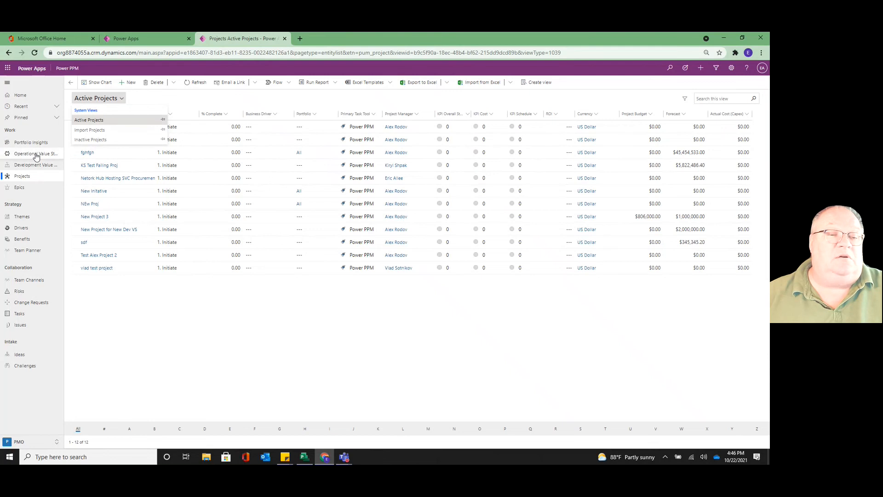
{"action": "left_click", "coordinate": [167, 102]}
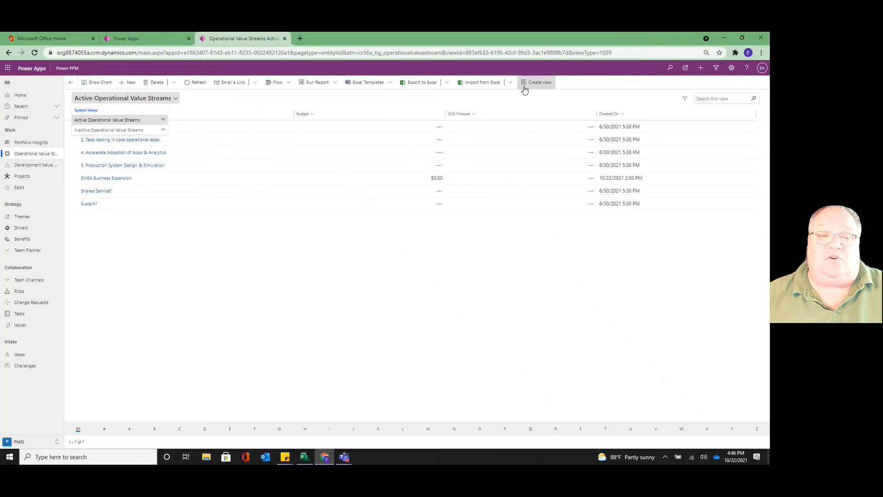
{"action": "left_click", "coordinate": [152, 290]}
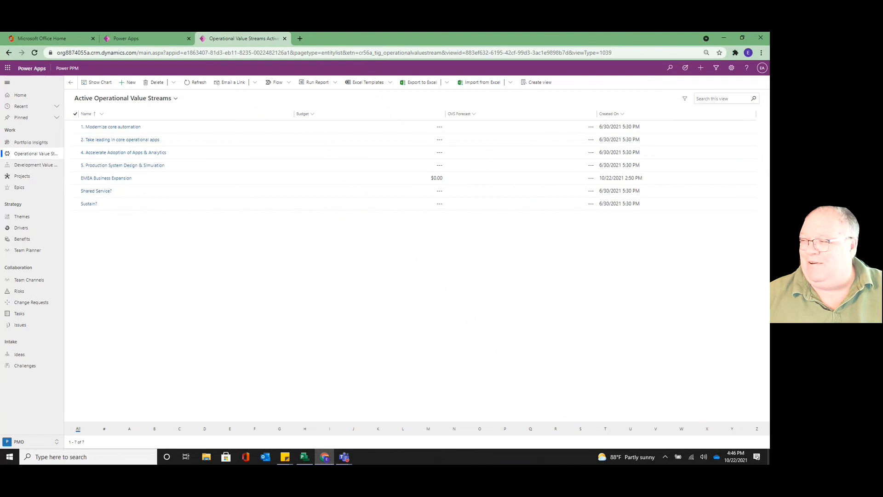
{"action": "key", "text": "alt+Tab"}
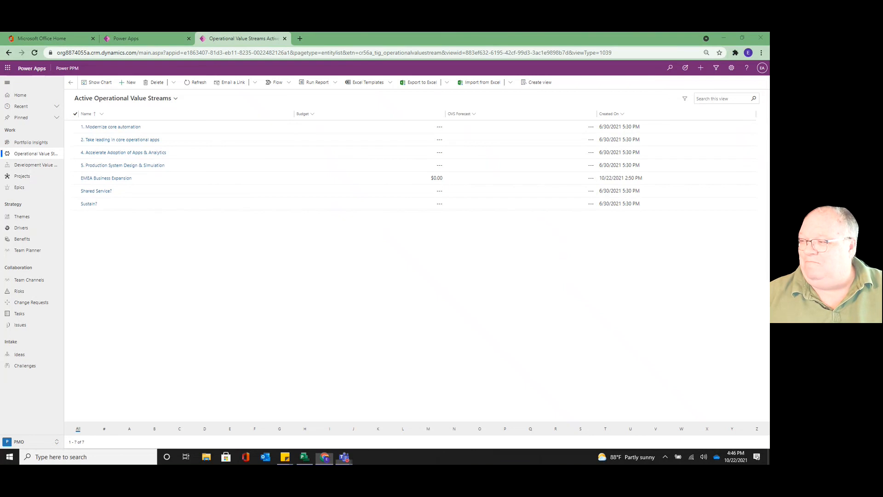